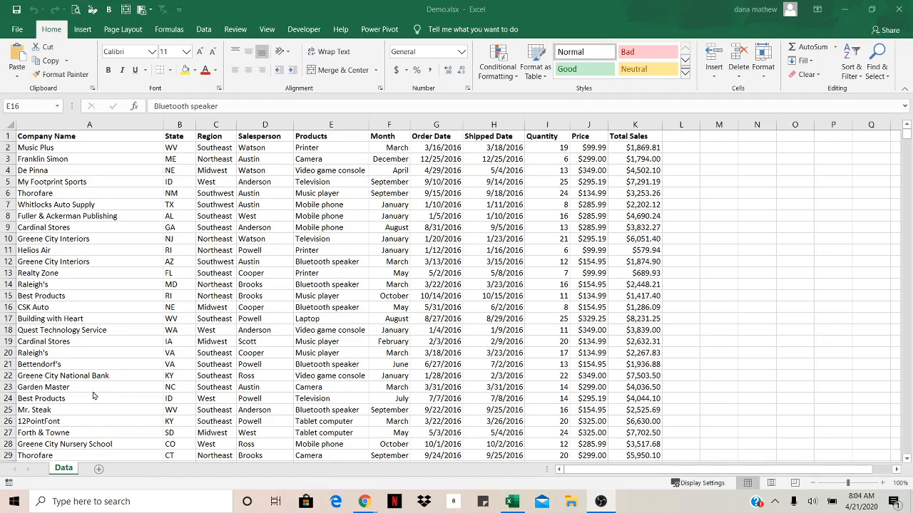
From the Company Name header, inspect the data's last column and the worksheet's far corner, and return to cell A1
click(97, 136)
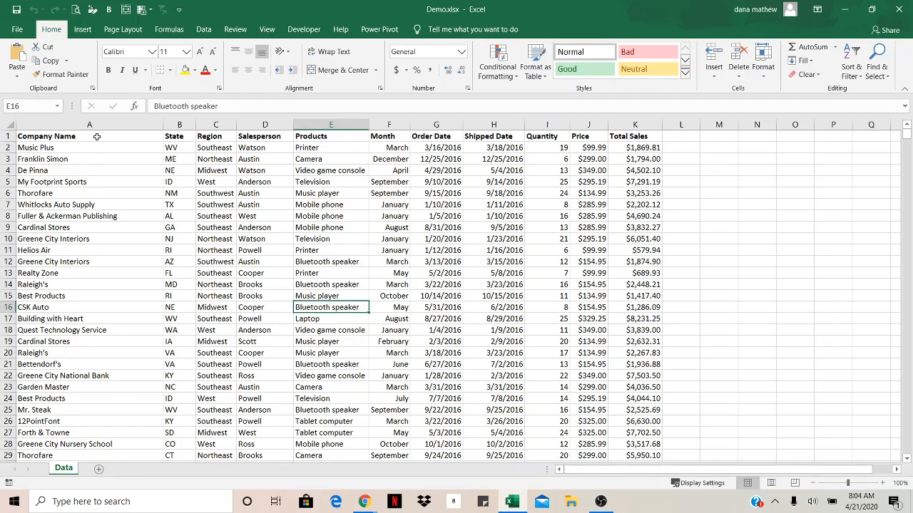
click(97, 137)
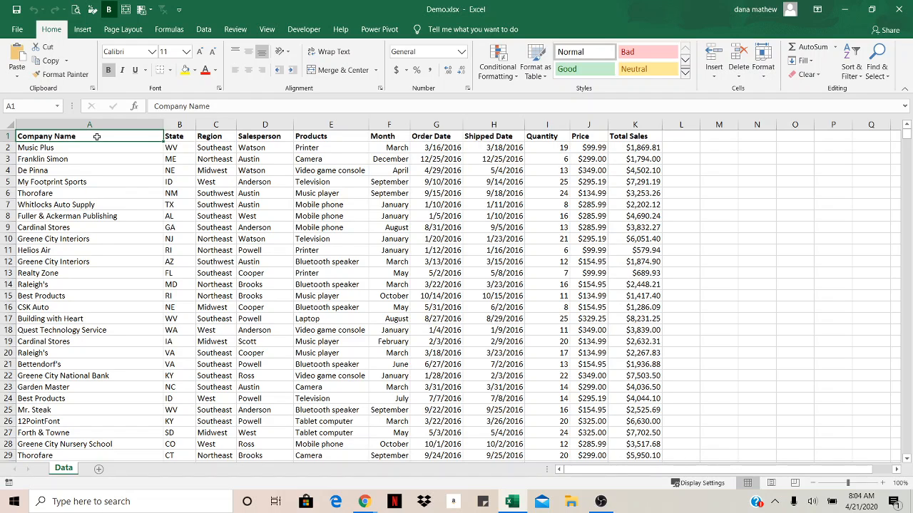
key(ctrl+Right)
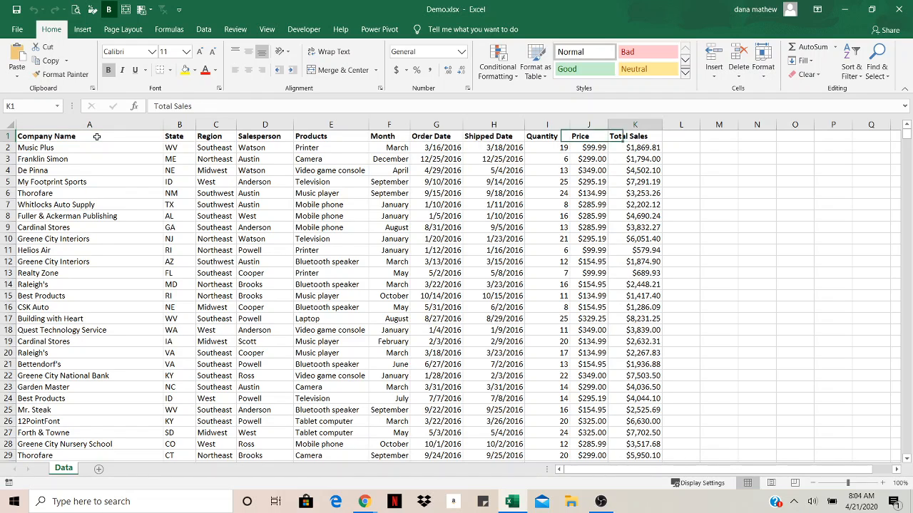
key(ctrl+Right)
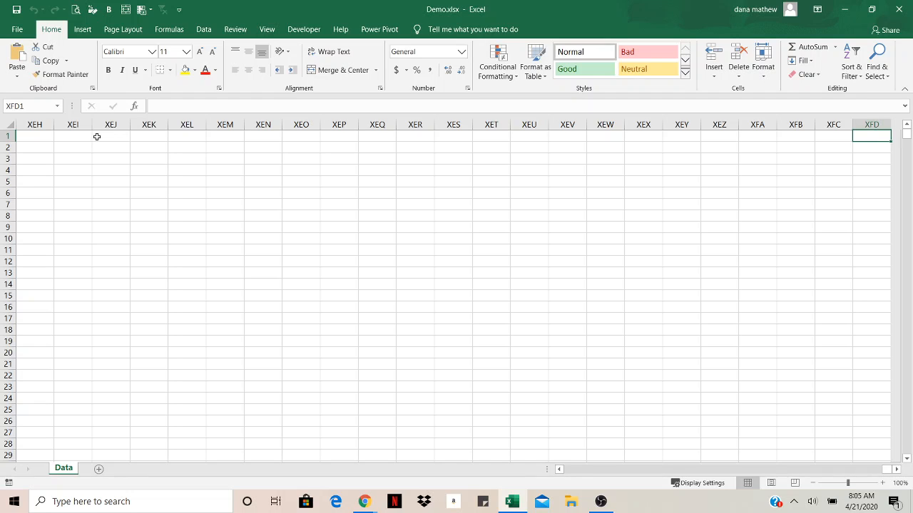
key(ctrl+Down)
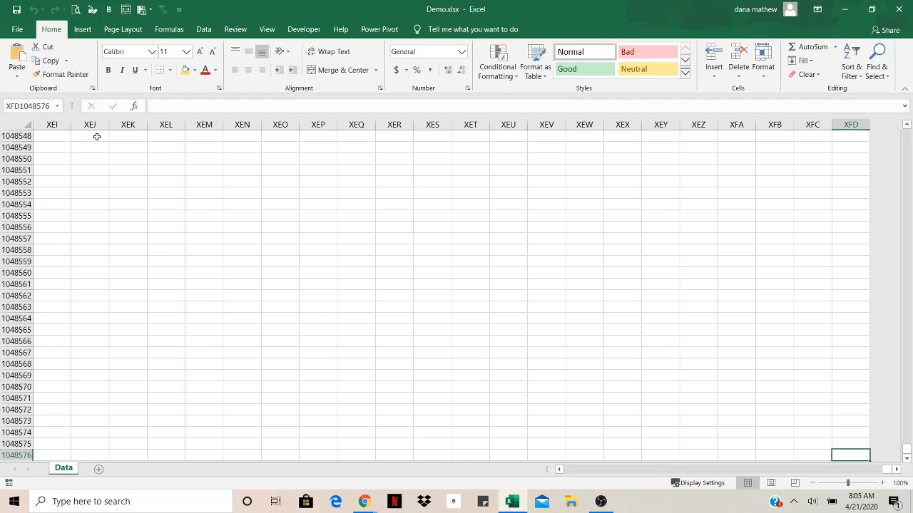
key(ctrl+Home)
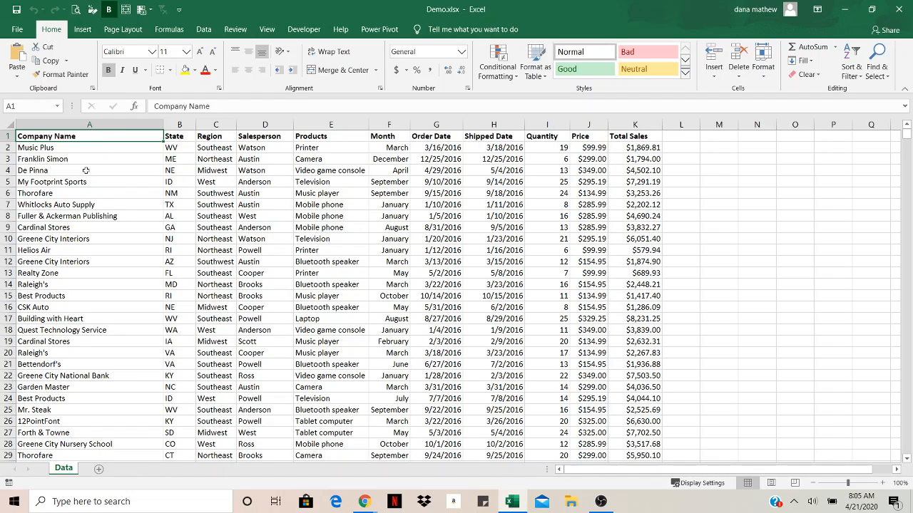
Format the data range A1:K2021 as a table with headers, using the black-header, grey-banded Medium style with gridlines
click(281, 236)
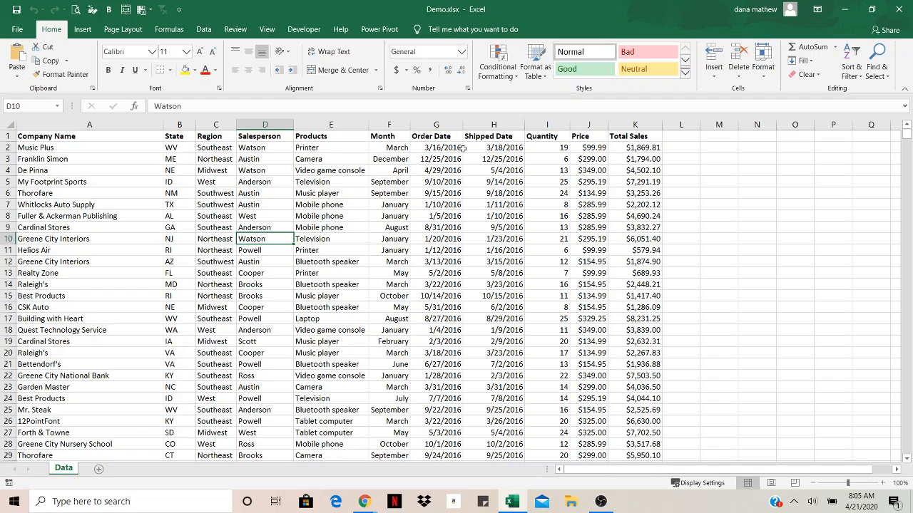
click(538, 79)
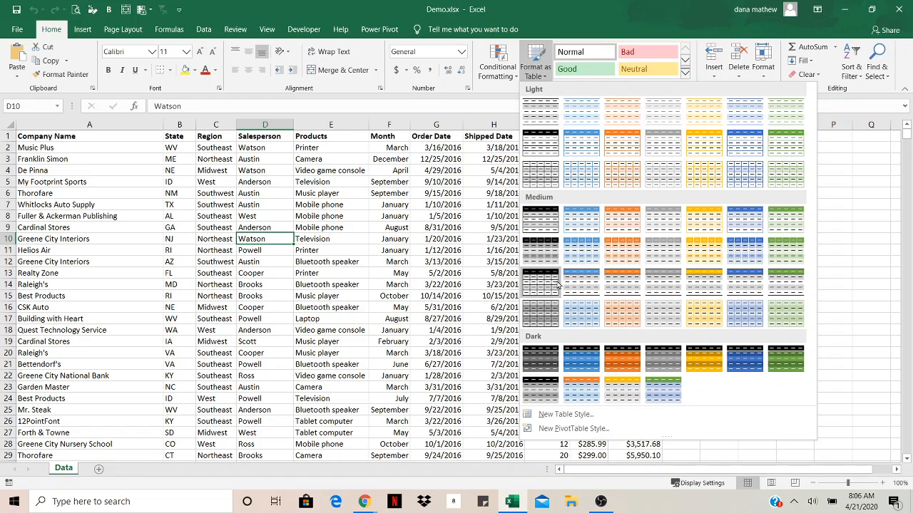
key(Escape)
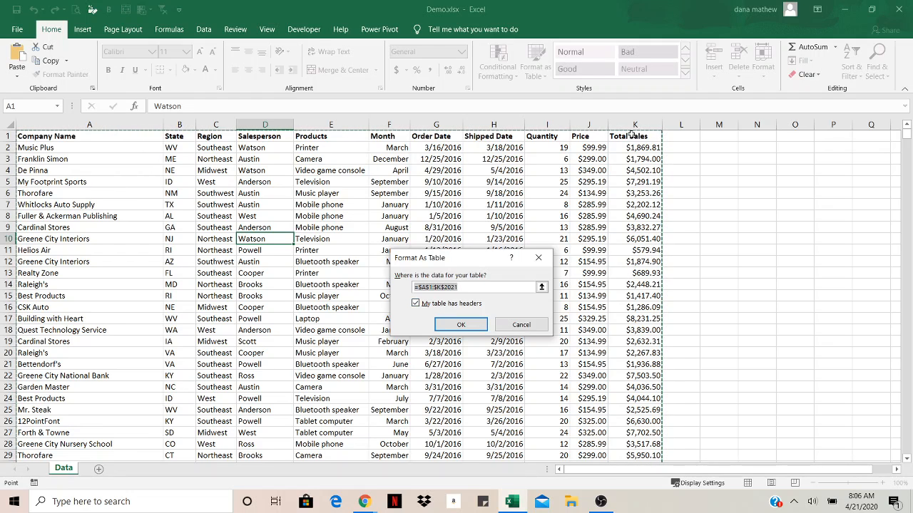
click(460, 325)
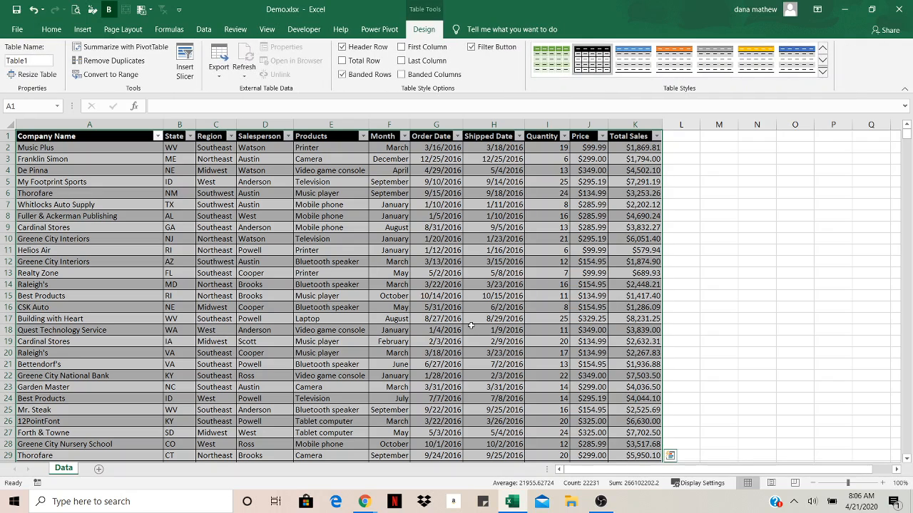
click(460, 318)
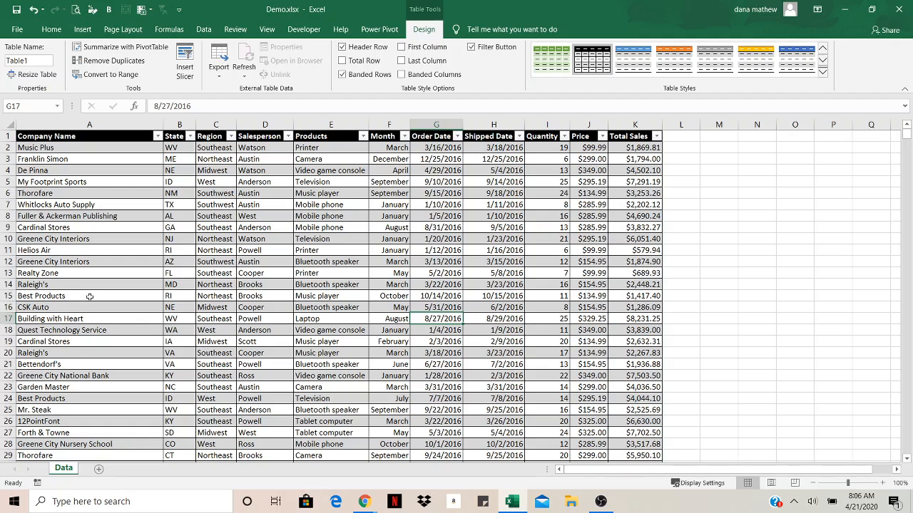
Insert a new blank row at row 13, directly above the Realty Zone record
right_click(10, 273)
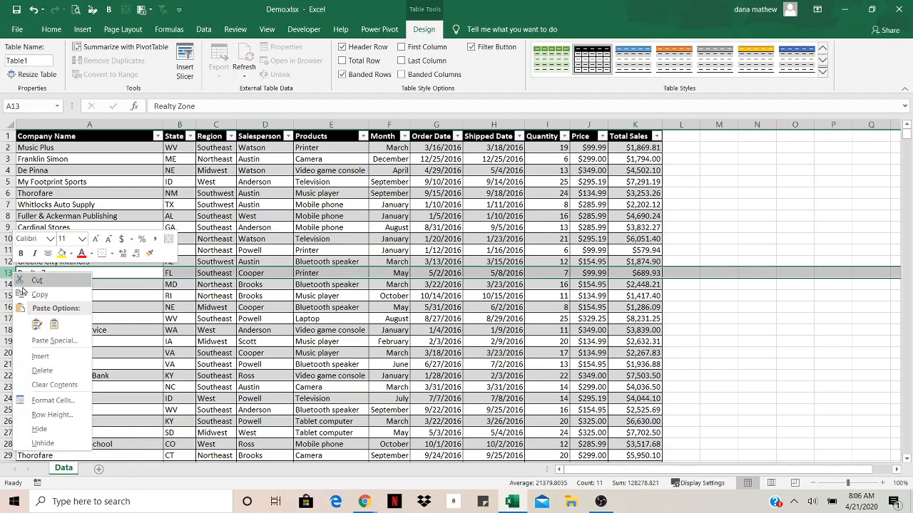
click(42, 354)
click(187, 342)
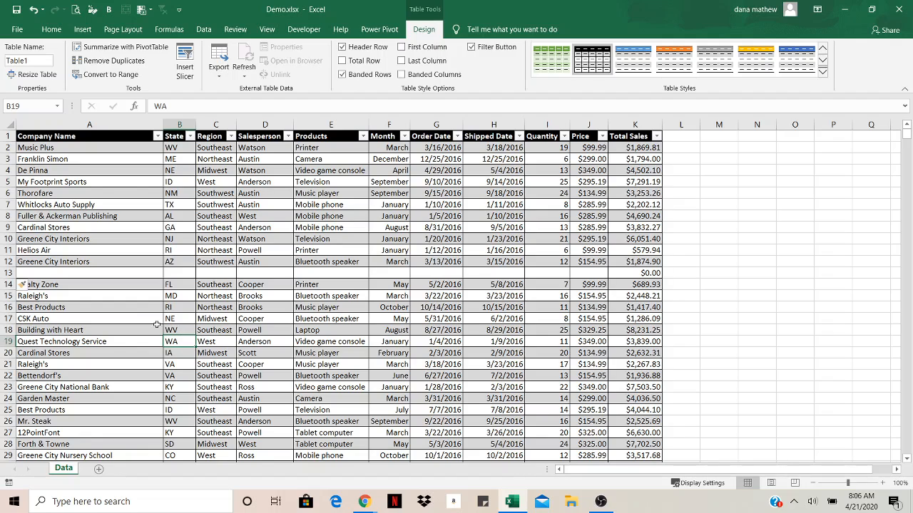
In the new row 13, enter the company name Dana's Workshop, state NC and region Southeast
click(93, 274)
text(Dana)
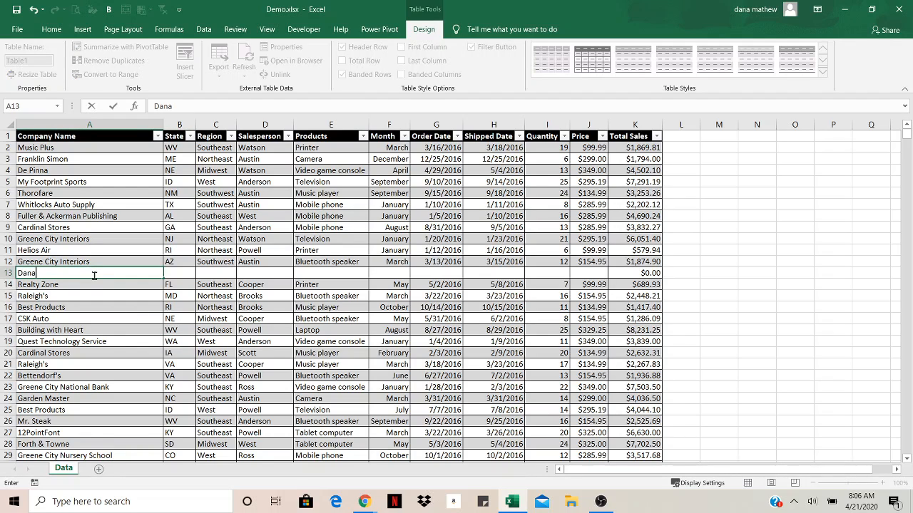
text('s Workshop)
key(Tab)
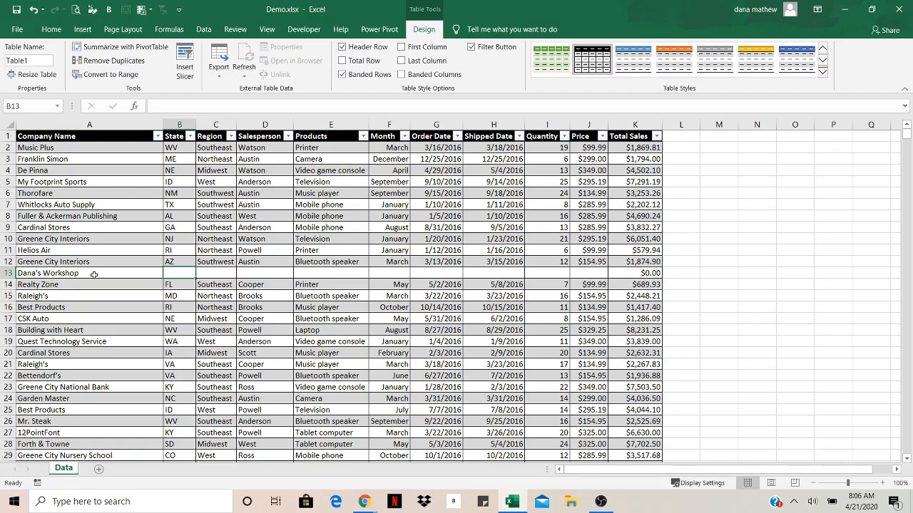
text(NC)
key(Tab)
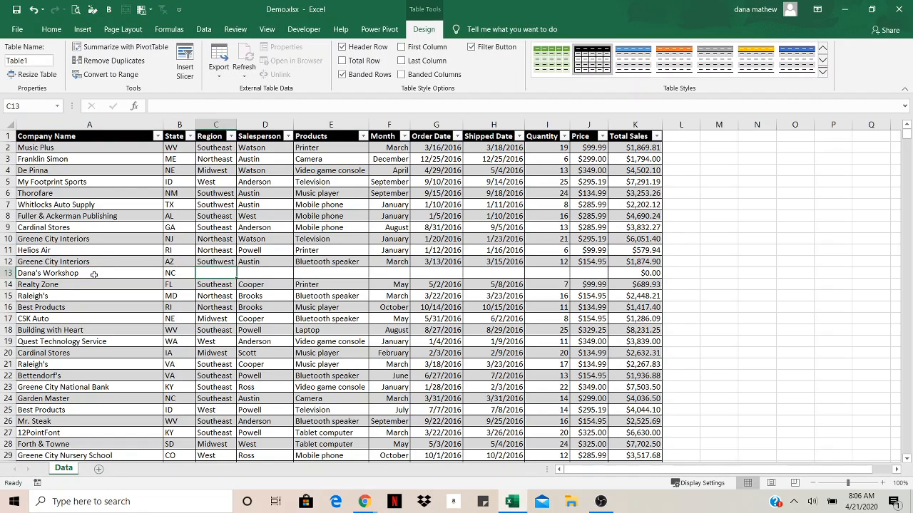
text(Southe)
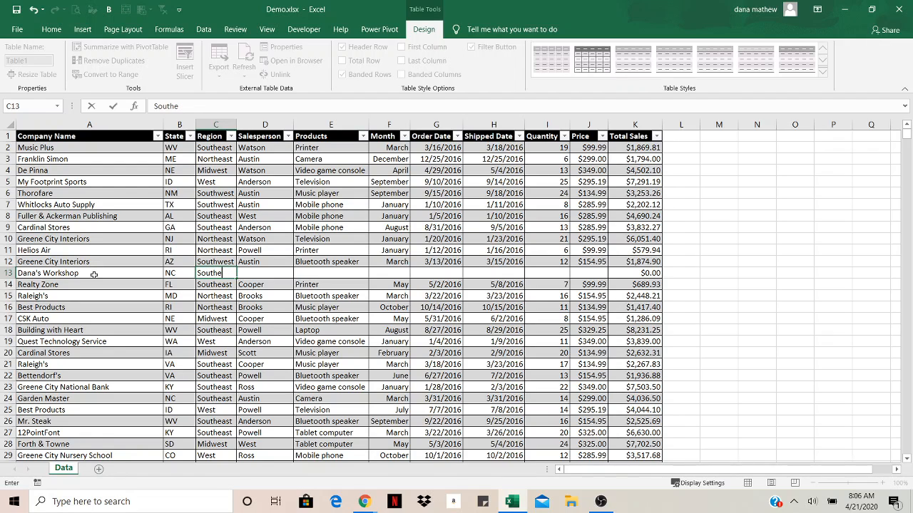
text(ast)
key(Tab)
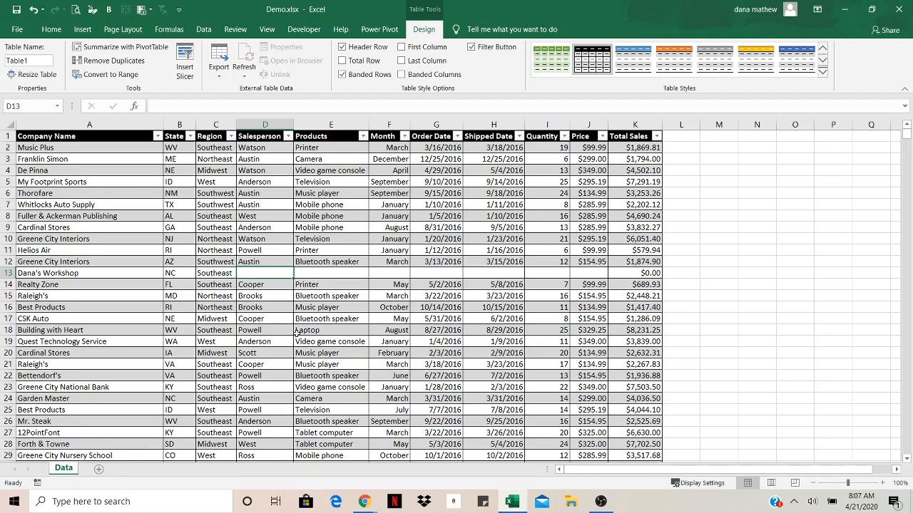
Fill in the salesperson's name, the product Bluetooth speaker and the month April in row 13
text(Austin)
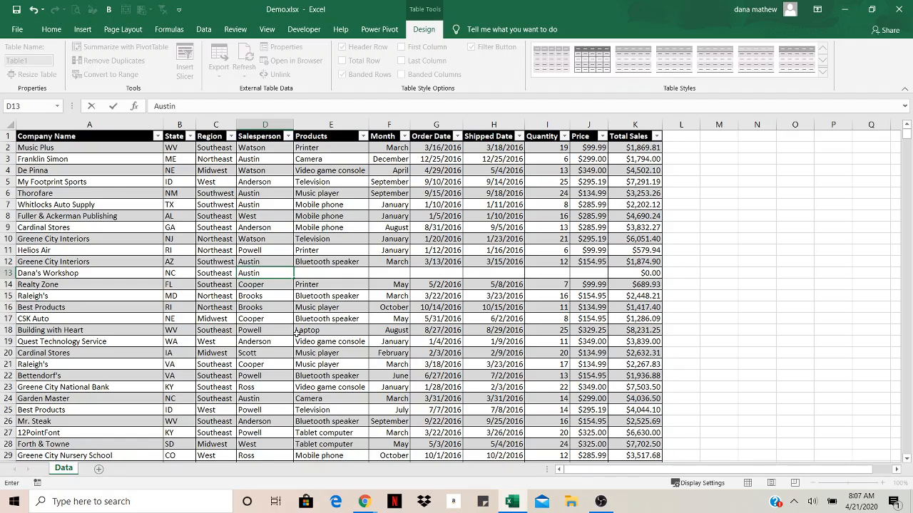
key(Tab)
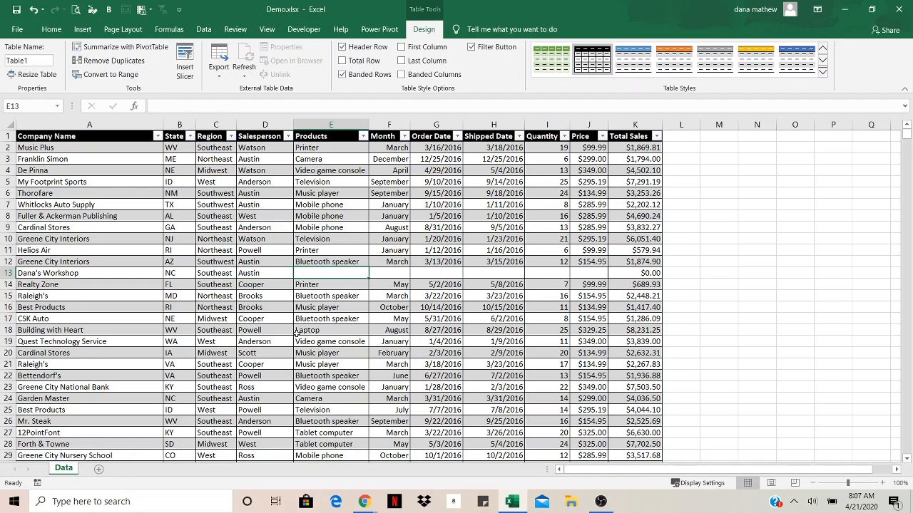
text(Bluetooth speaker)
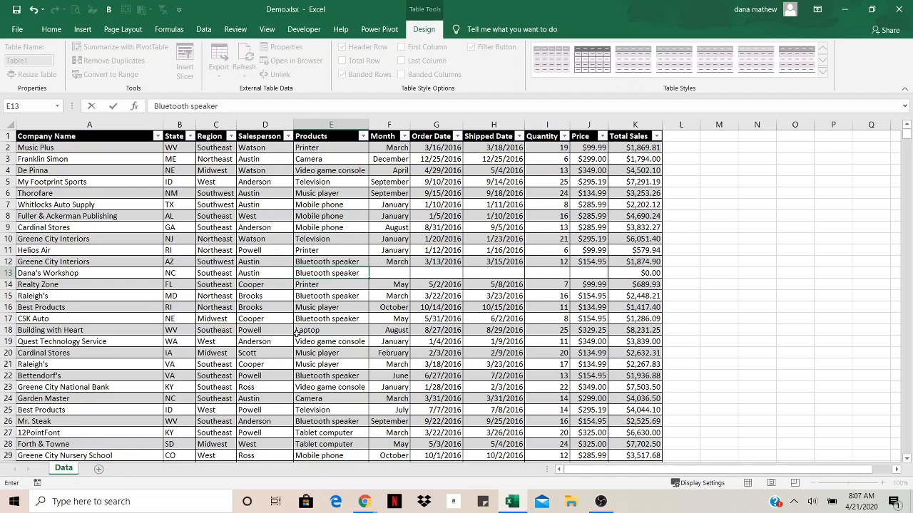
key(Tab)
text(A)
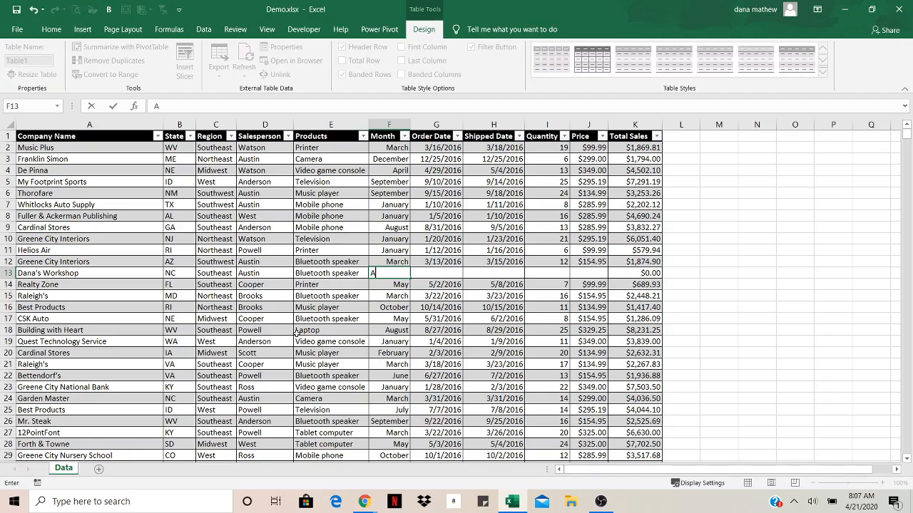
text(pril)
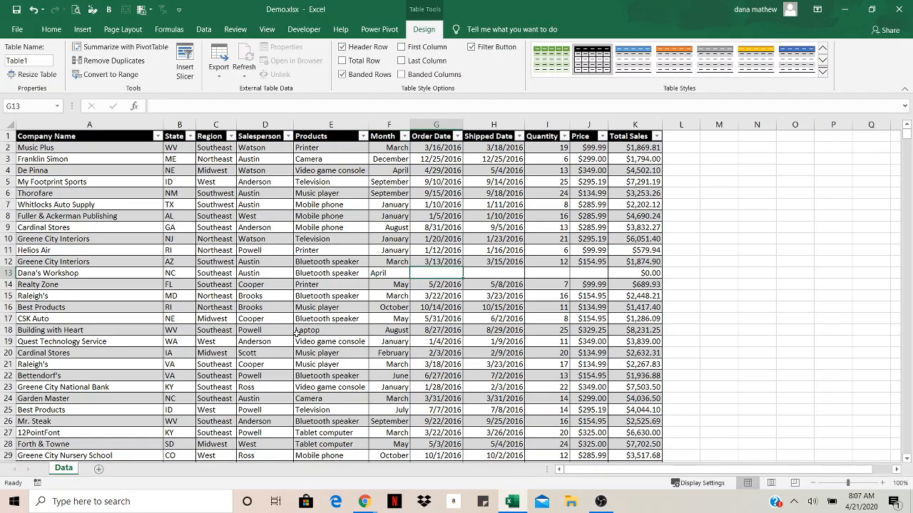
key(Tab)
Enter the current date, 4/21/2020, as row 13's order date and 4/25/2020 as its shipped date
key(ctrl+semicolon)
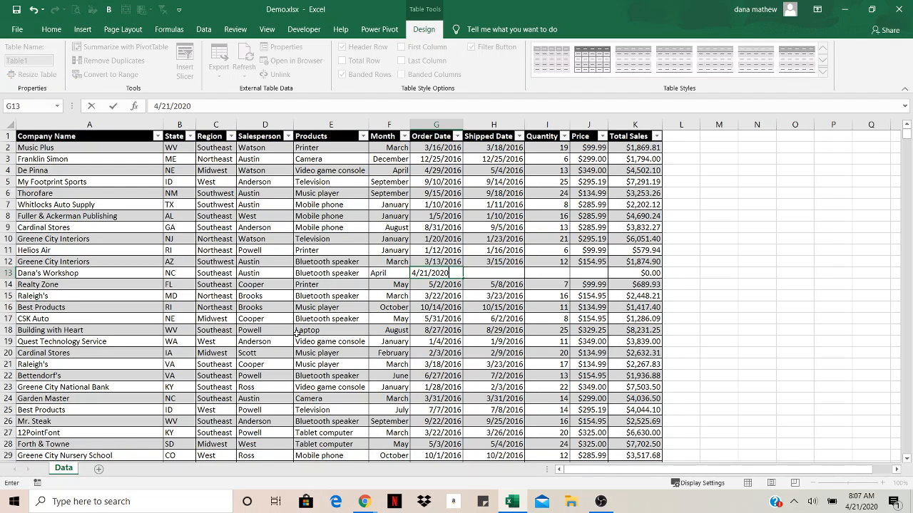
key(Tab)
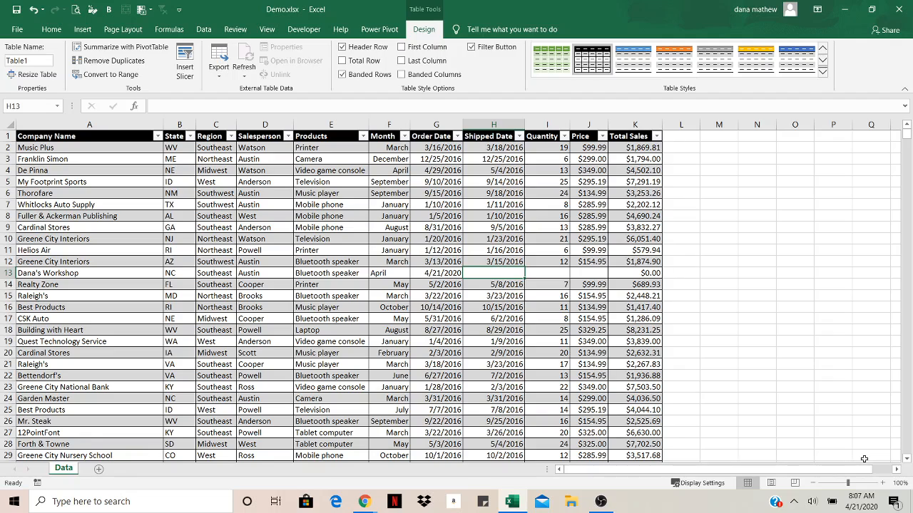
text(4/25/)
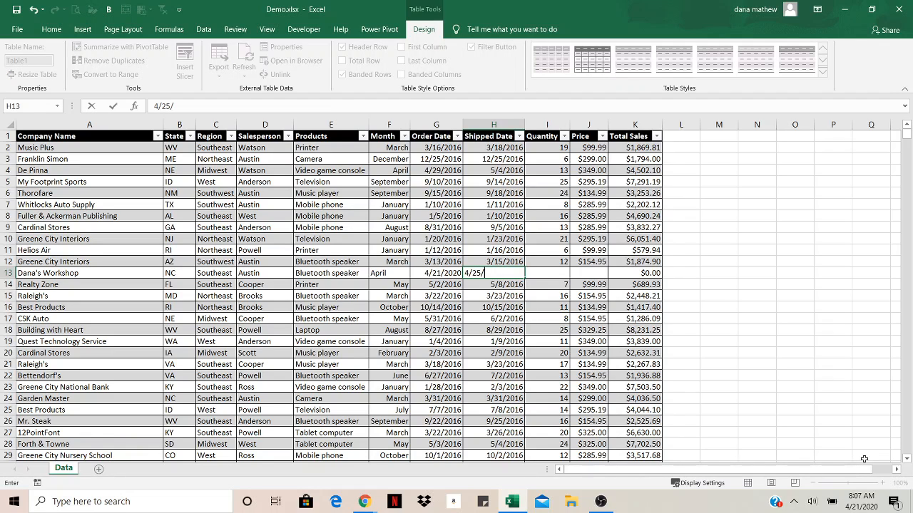
text(20)
key(Tab)
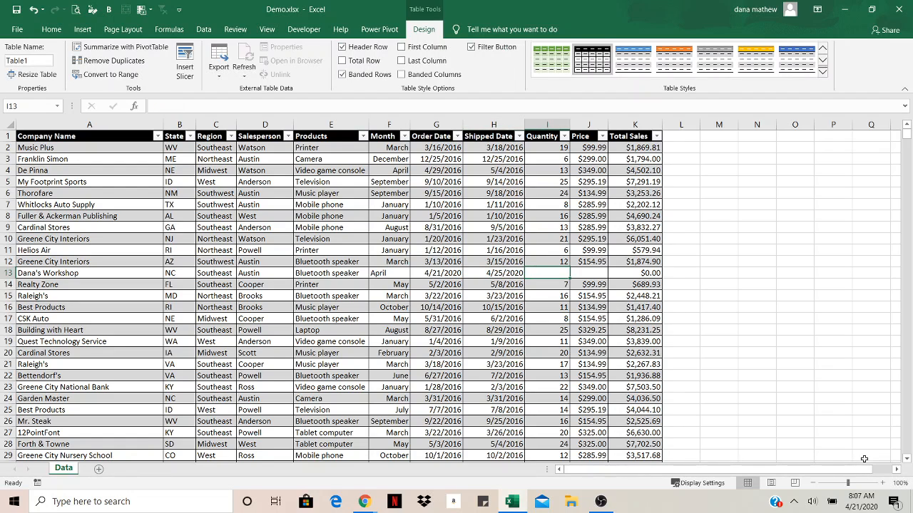
Enter quantity 14 and price 150 in row 13, and compare its Total Sales formula with the row above
text(14)
key(Tab)
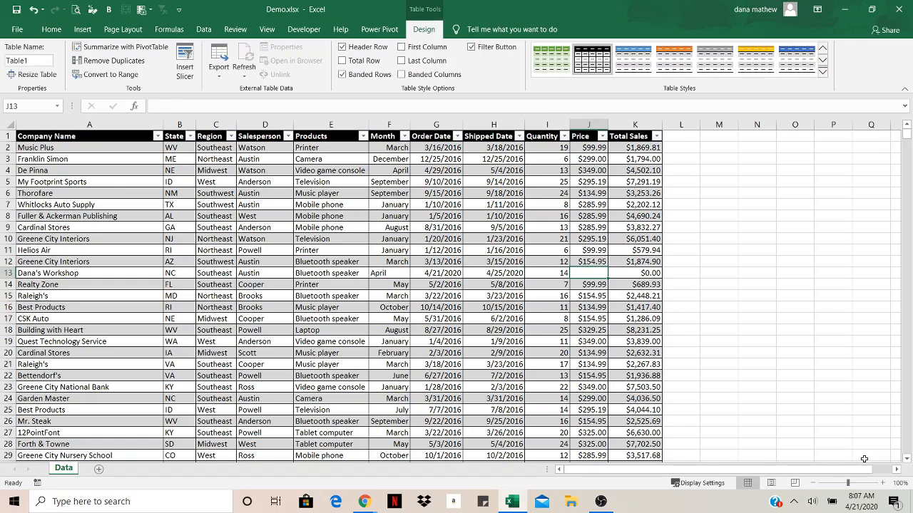
text(150)
key(Tab)
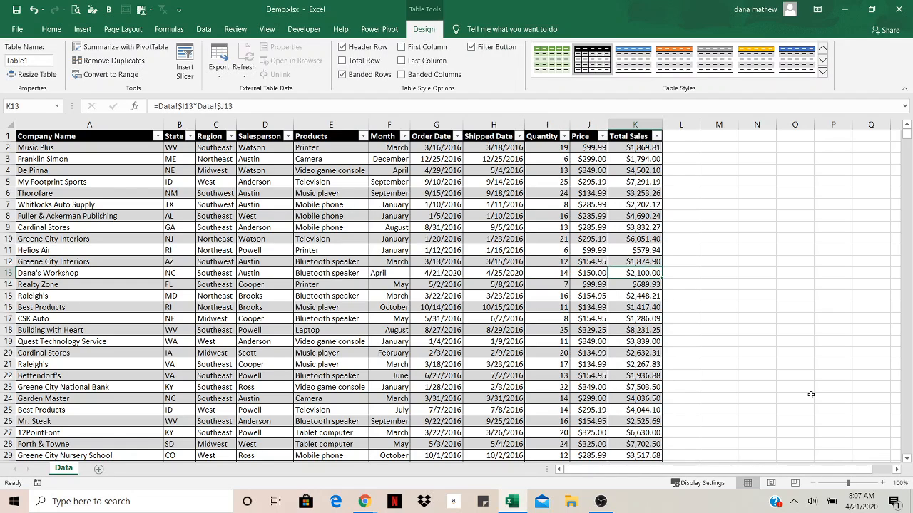
click(640, 261)
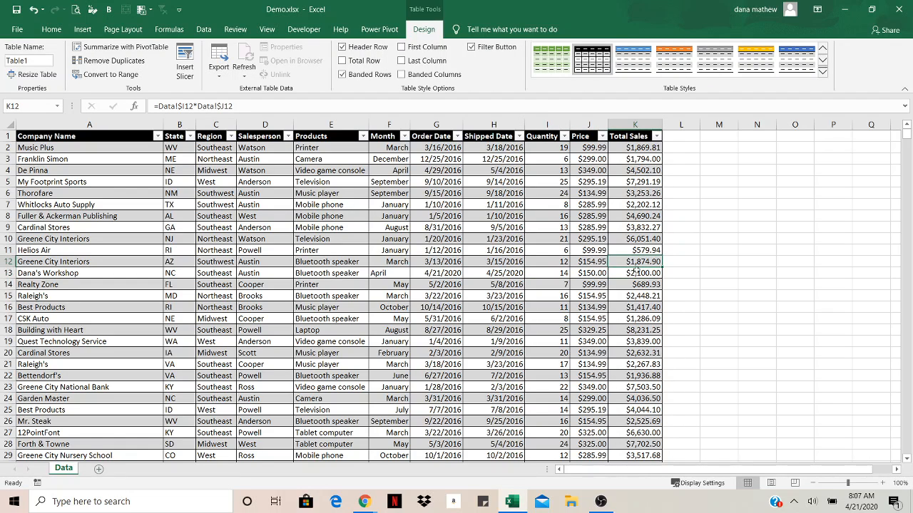
click(636, 272)
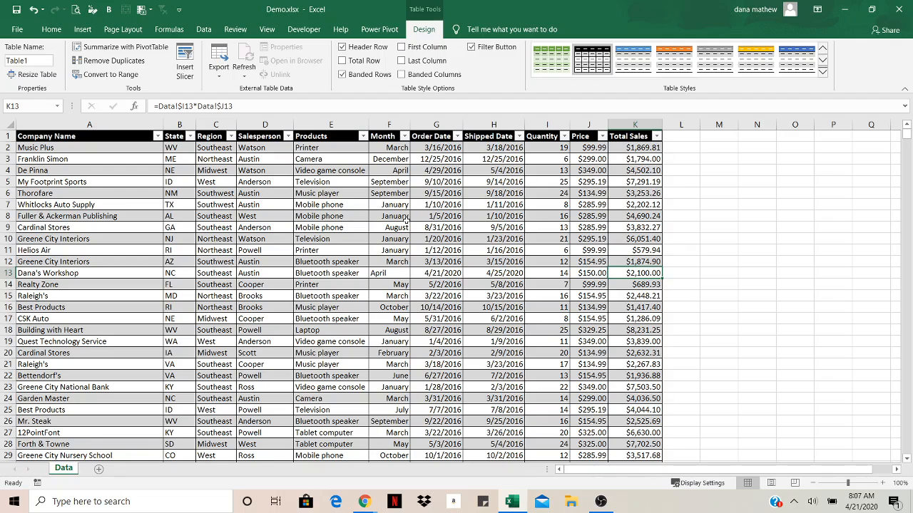
Examine the table's column headings while going down through the records to the last row
scroll(358, 245, down, 1)
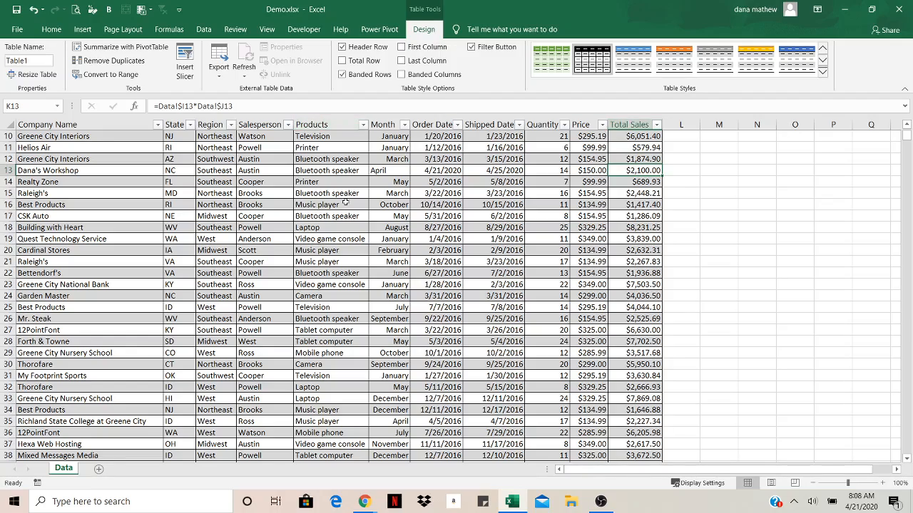
scroll(347, 203, down, 11)
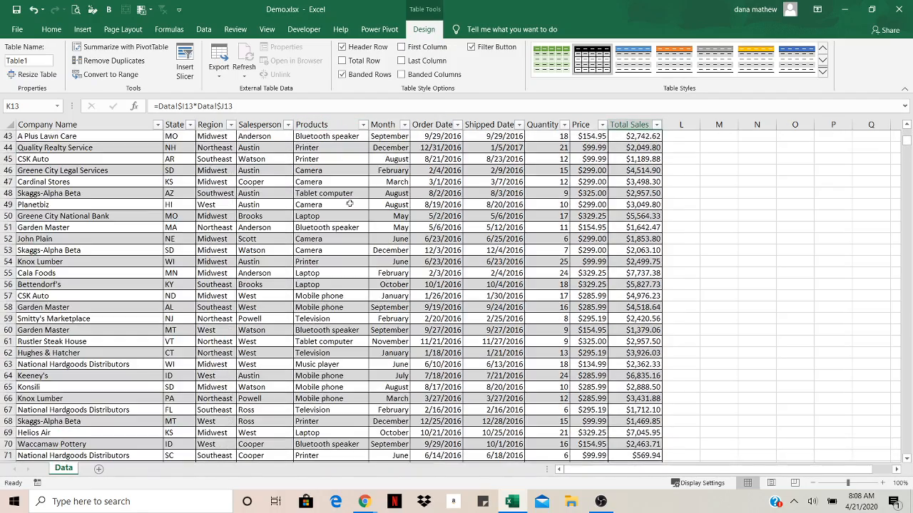
scroll(349, 204, down, 4)
scroll(349, 204, up, 4)
scroll(349, 204, down, 6)
click(335, 216)
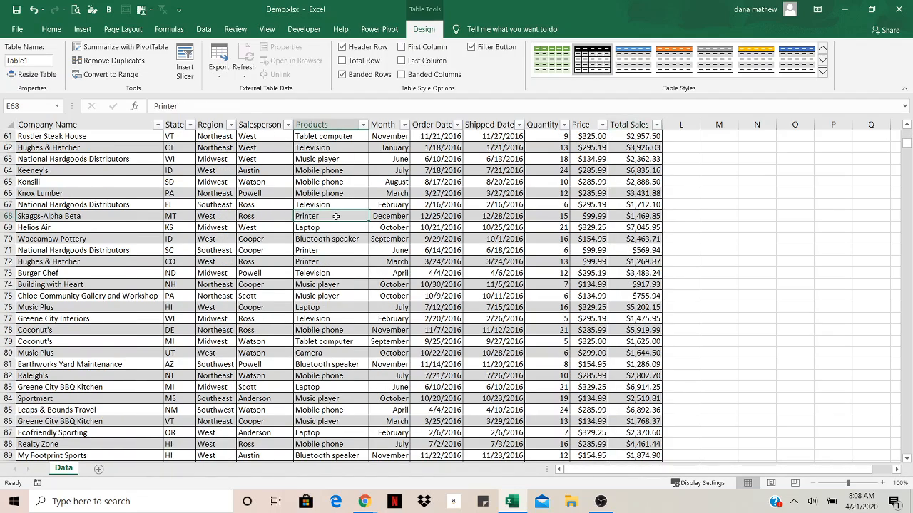
key(ctrl+Down)
scroll(378, 205, down, 2)
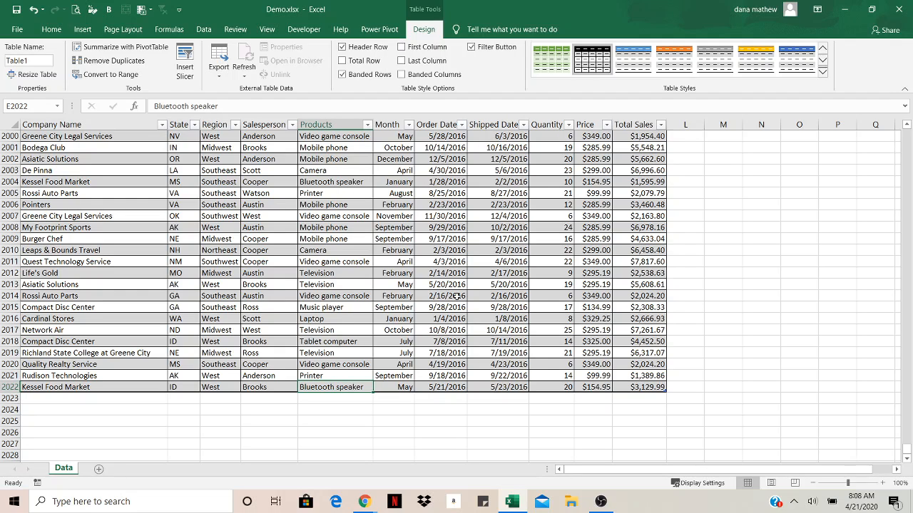
Append a blank record below row 2022, continuing from the last record's Total Sales cell
key(Right)
key(Right)
key(Right)
key(Right)
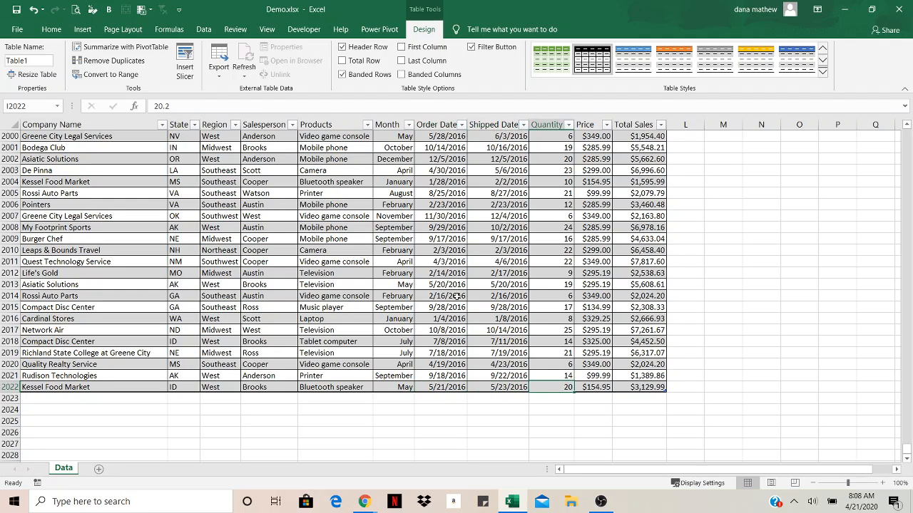
key(Right)
key(Right)
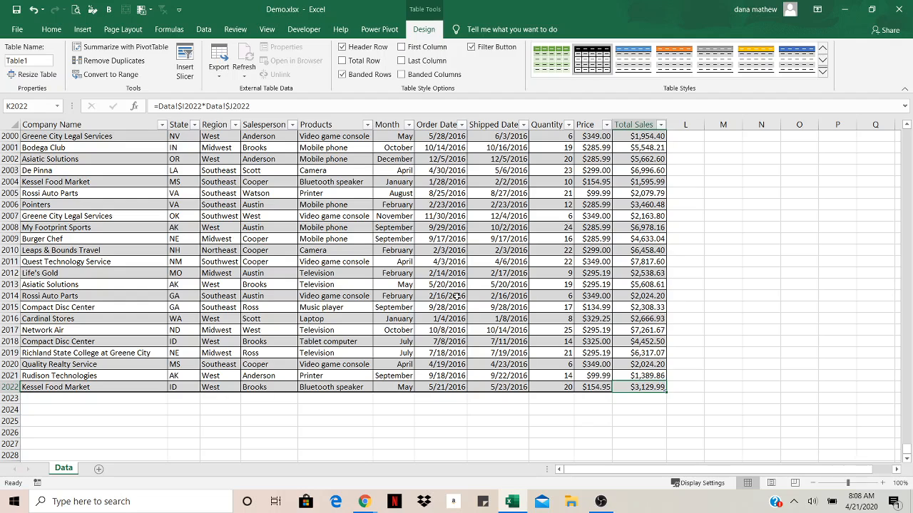
key(Tab)
Append three more blank records to the end of the table, through row 2026
key(Tab)
key(Tab)
key(Tab)
key(Tab)
key(Tab)
key(Tab)
key(Tab)
key(Tab)
key(Tab)
key(Tab)
key(Tab)
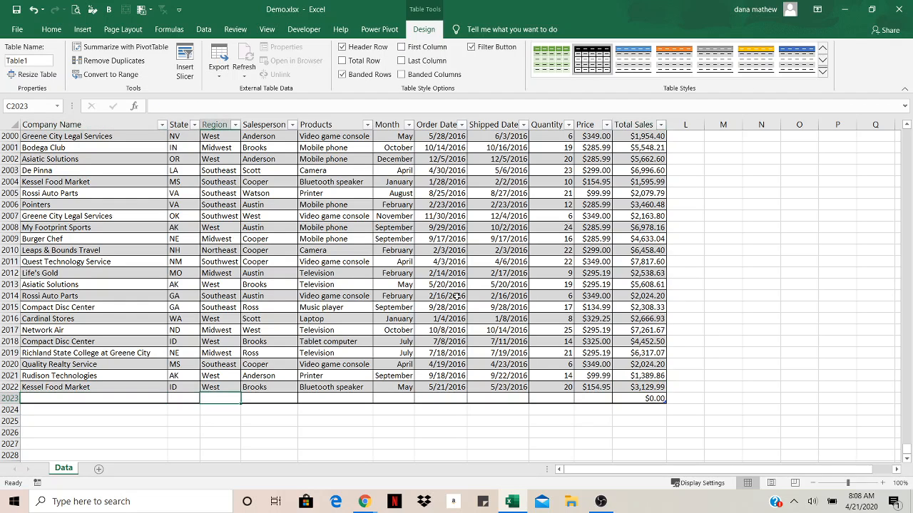
key(Tab)
key(Tab)
key(Tab)
key(Tab)
key(Tab)
key(Tab)
key(Tab)
key(Tab)
key(Tab)
key(Tab)
key(Tab)
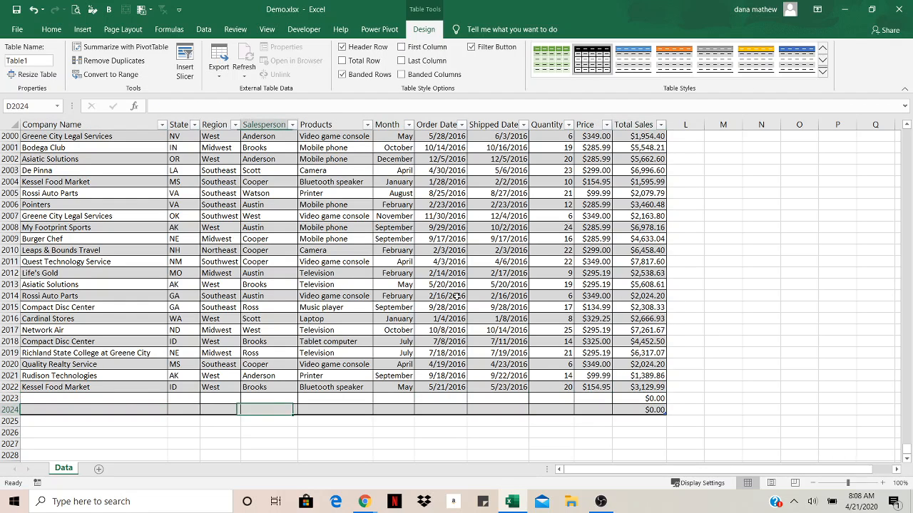
key(Tab)
key(Tab)
key(Tab)
key(Tab)
key(Tab)
key(Tab)
key(Tab)
key(Tab)
key(Tab)
key(Tab)
key(Tab)
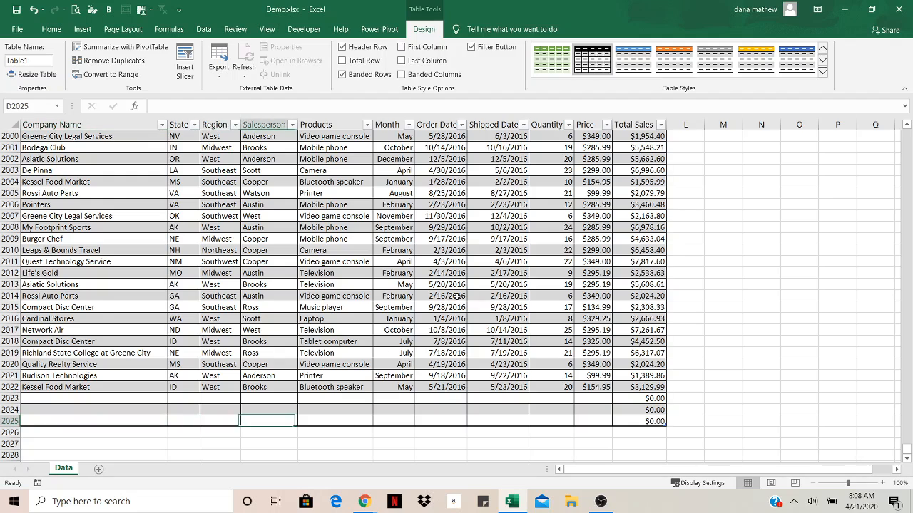
key(Tab)
key(Tab)
key(Tab)
key(Tab)
key(Tab)
key(Tab)
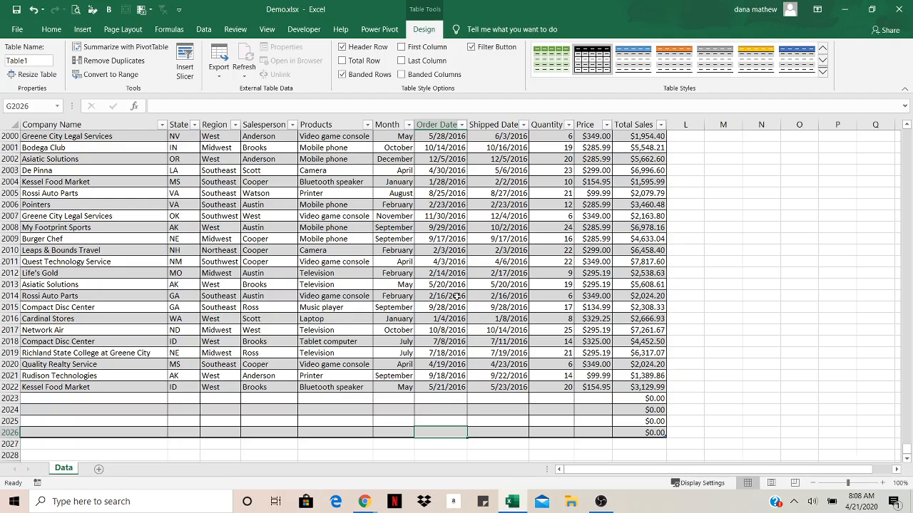
Turn on the table's total row and inspect the formula in its Total Sales cell
click(615, 204)
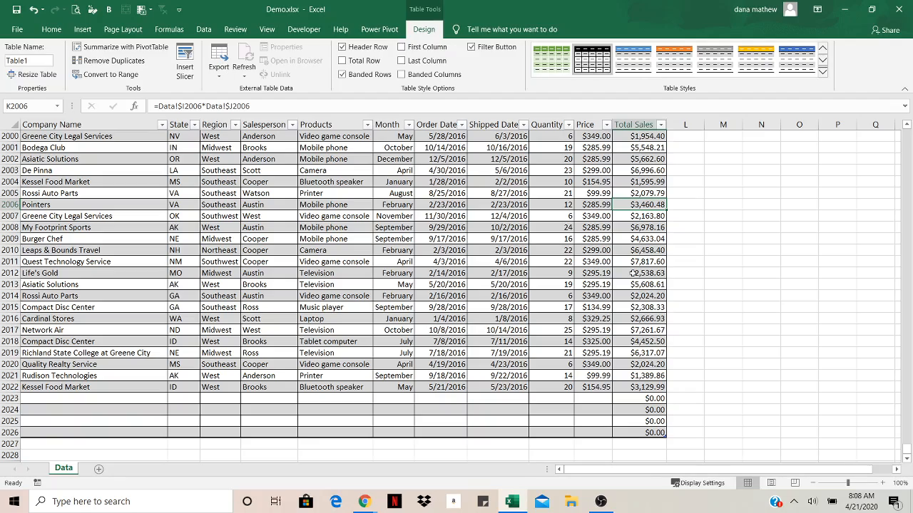
scroll(632, 273, up, 20)
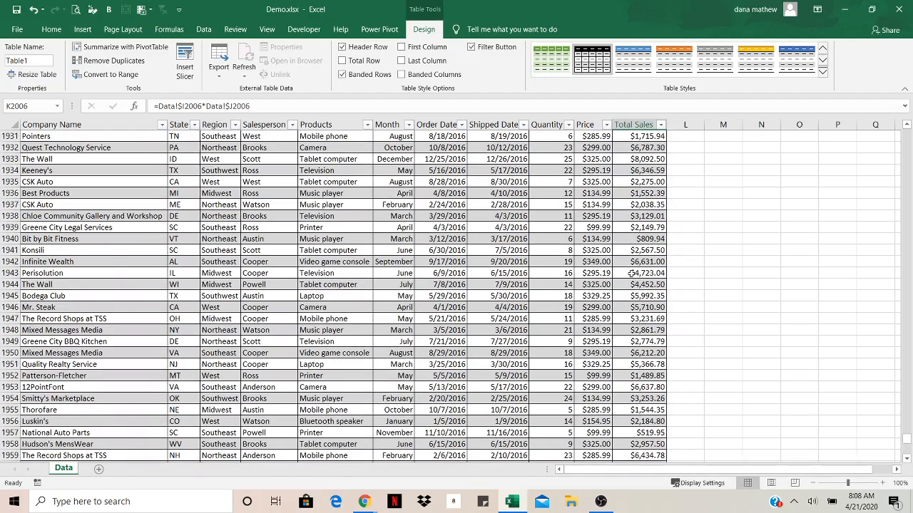
scroll(420, 264, down, 5)
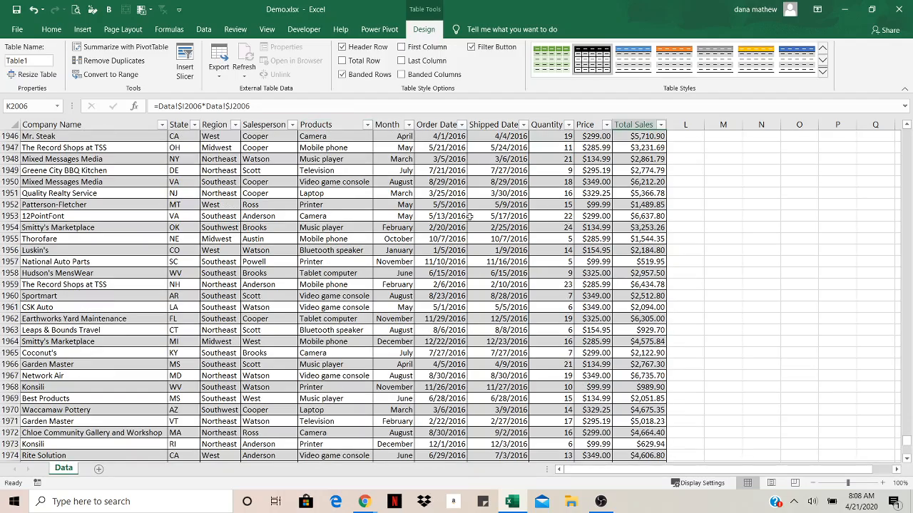
scroll(450, 213, up, 7)
scroll(369, 235, down, 8)
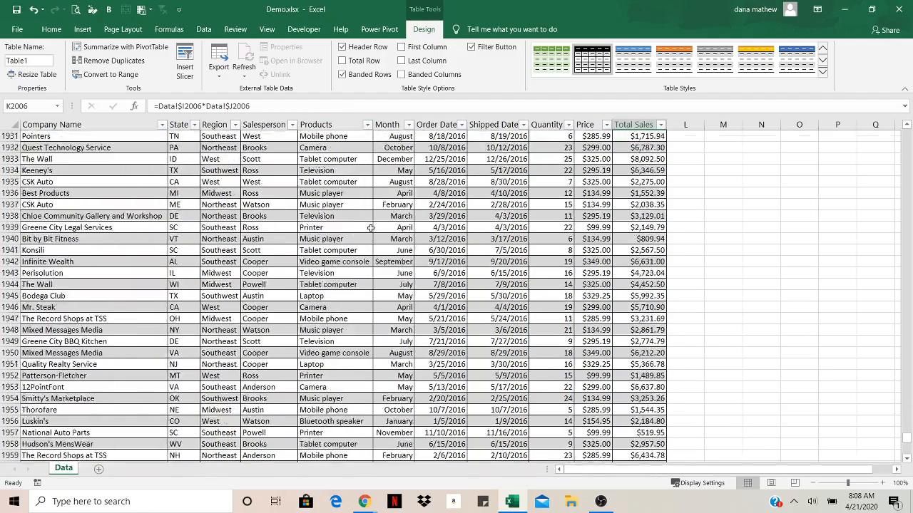
scroll(370, 235, down, 17)
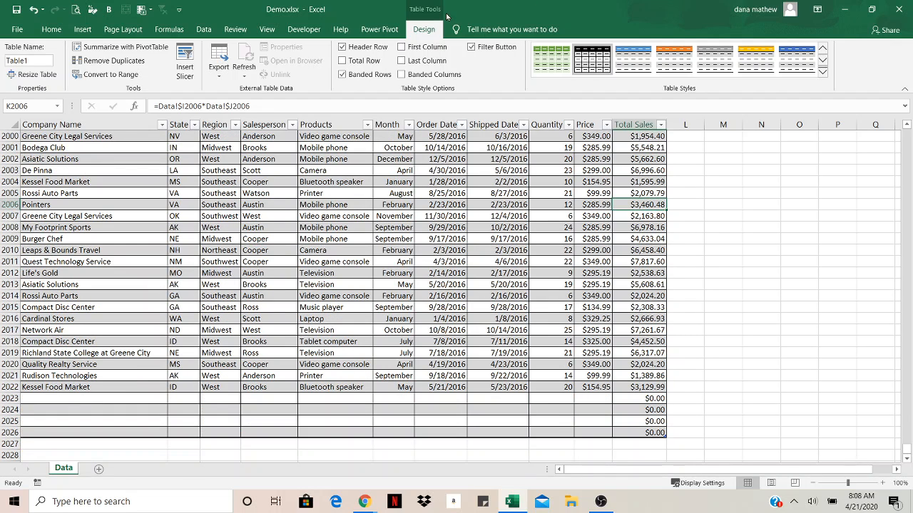
click(367, 63)
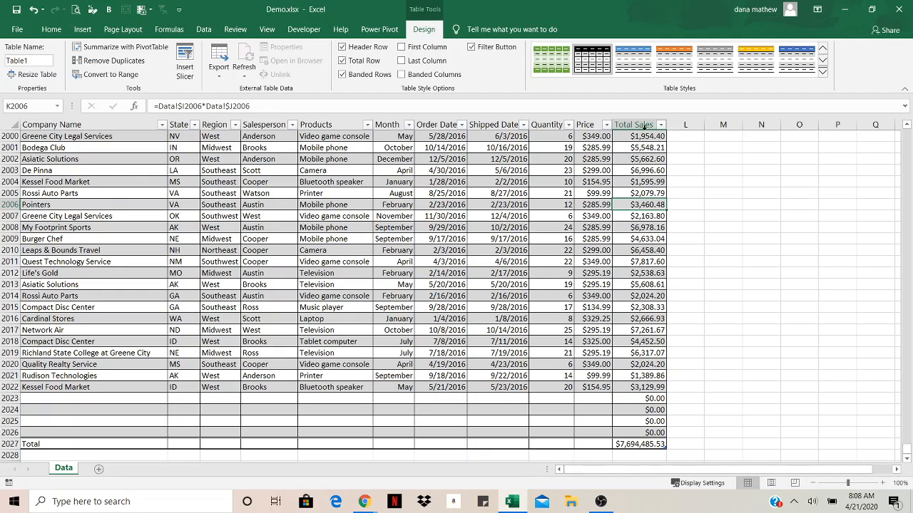
click(633, 444)
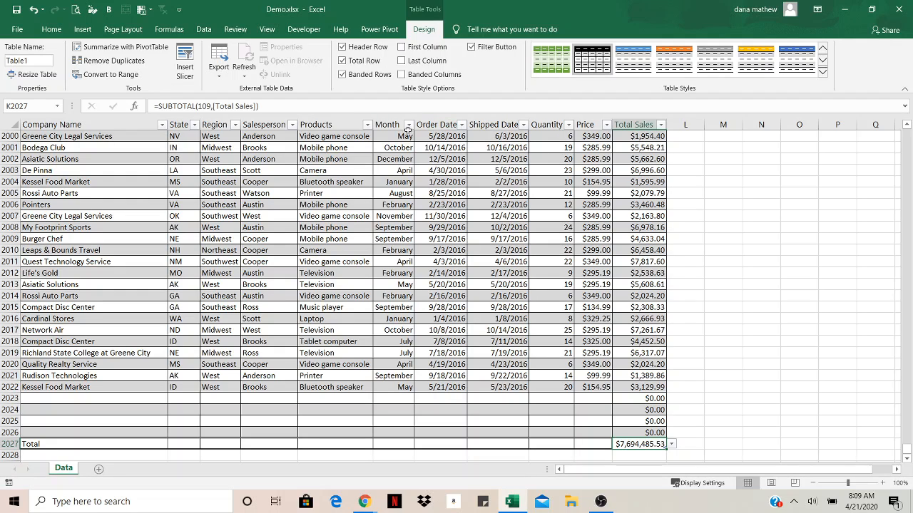
Filter the Month column to show only the April 2016 records
click(408, 126)
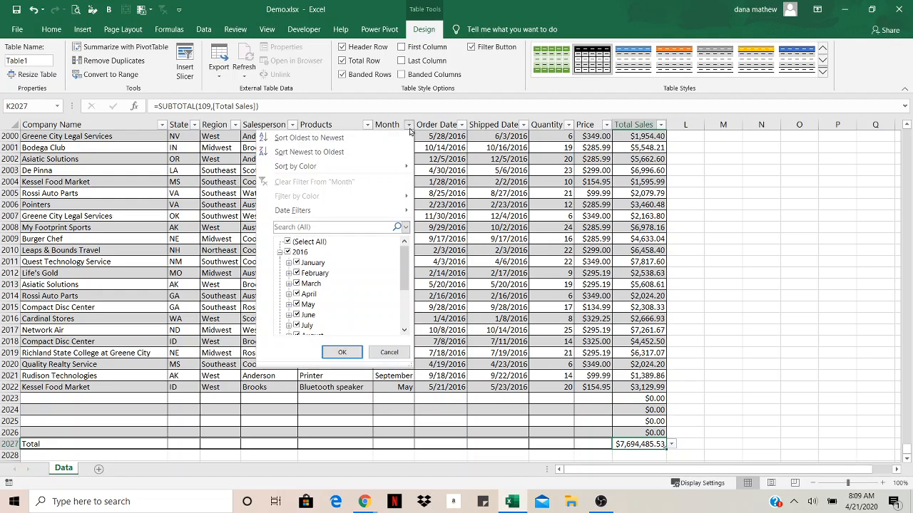
click(289, 243)
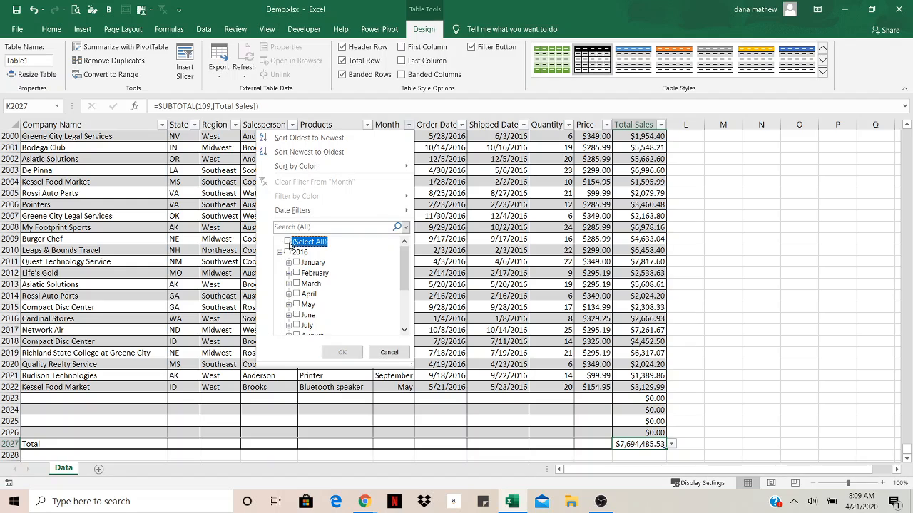
click(297, 294)
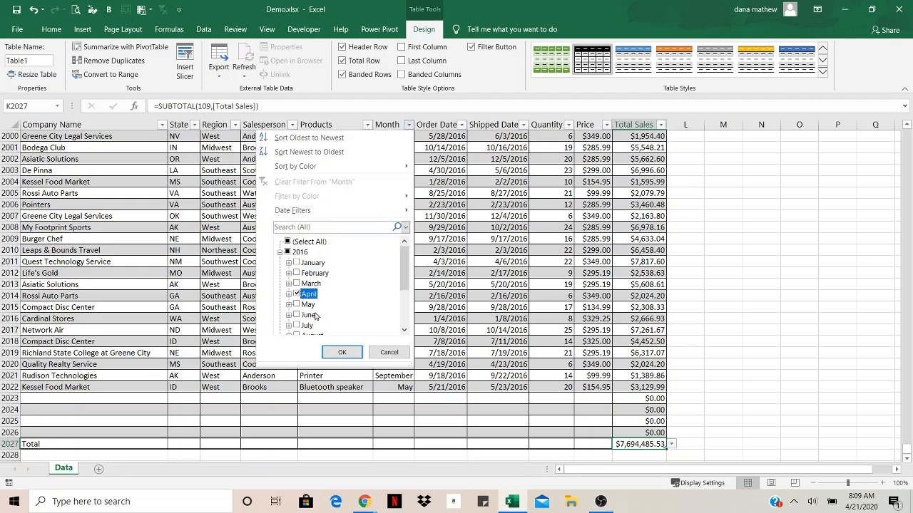
click(341, 352)
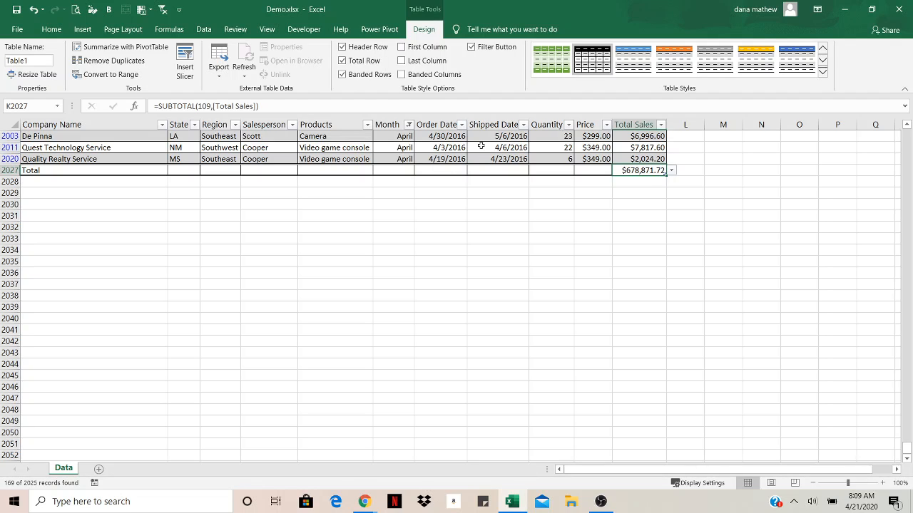
Clear the filter from the Month column
click(408, 125)
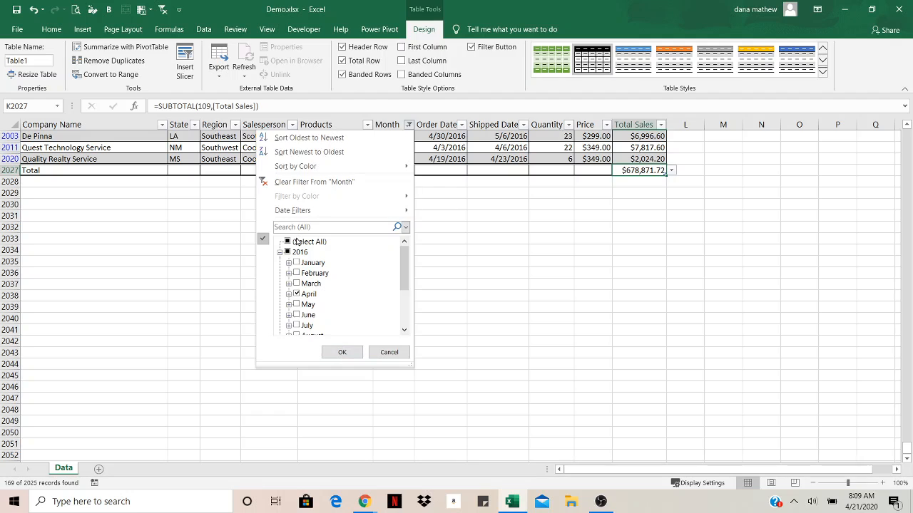
click(288, 242)
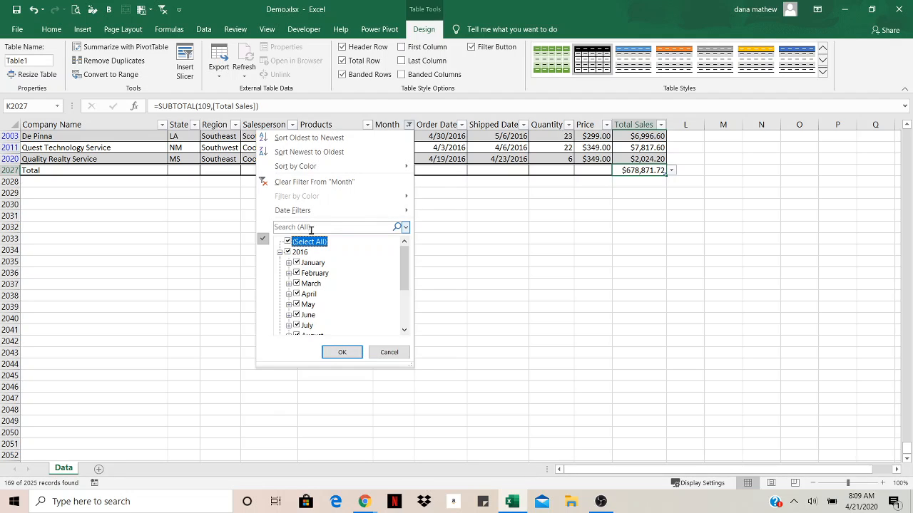
click(344, 181)
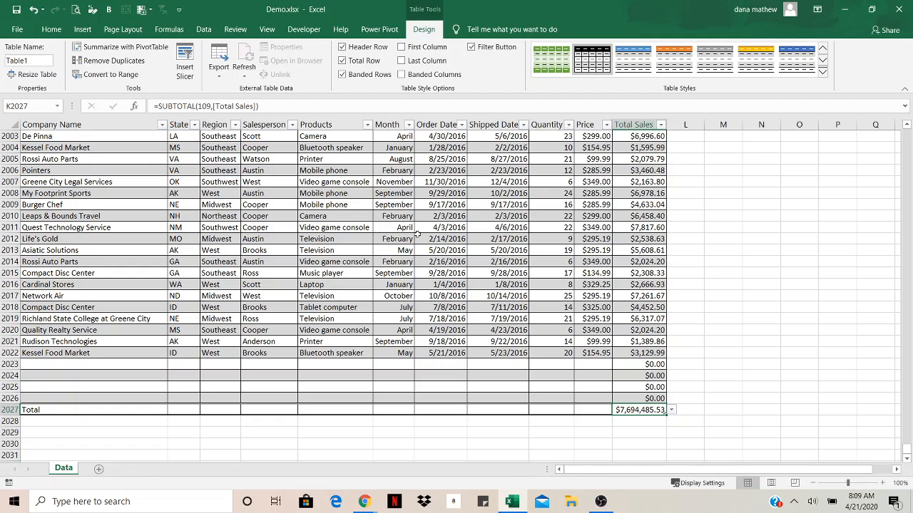
Return to earlier records in the table and select the Products cell in row 1915
scroll(414, 235, up, 20)
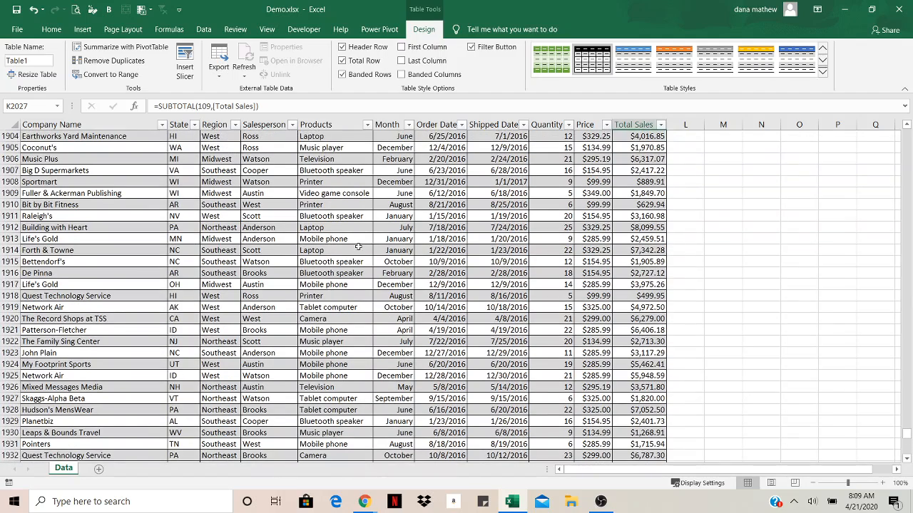
click(358, 247)
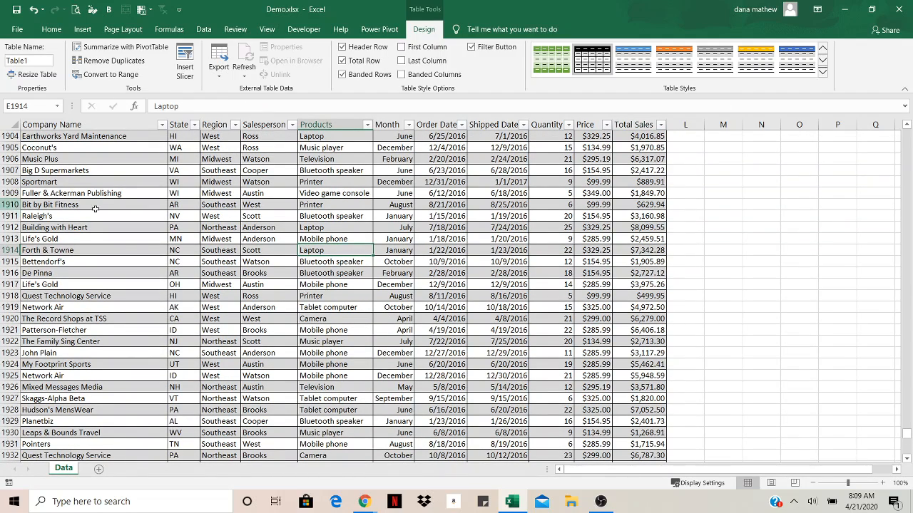
click(361, 262)
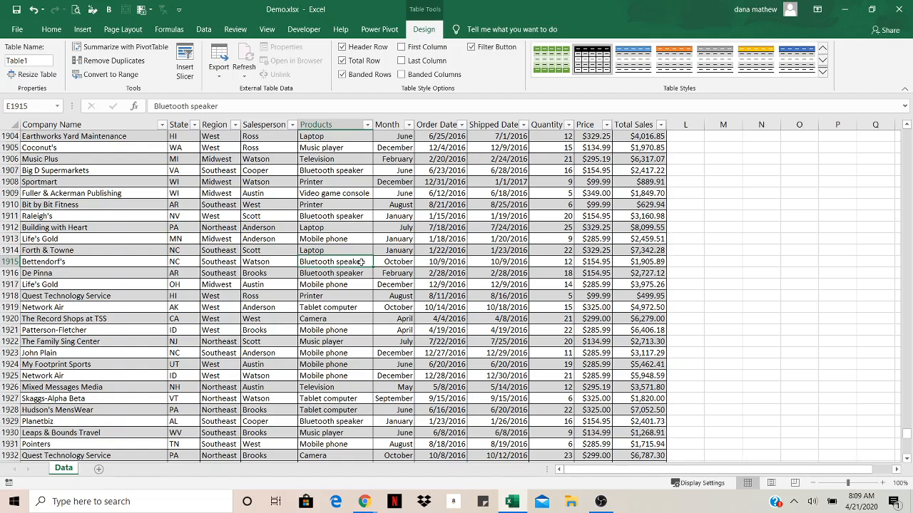